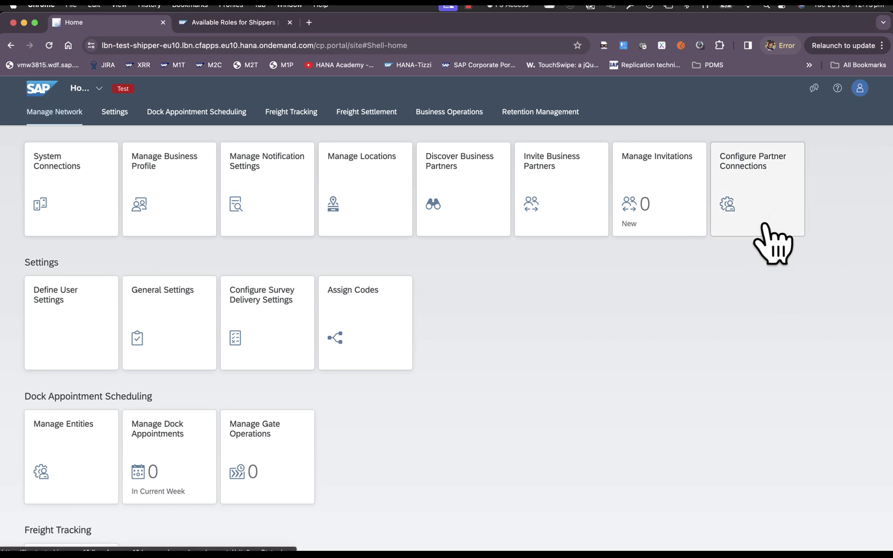
# On the Available Roles for Shippers page, search for 'partner' to find the PartnerConfig roles.
pyautogui.click(256, 25)
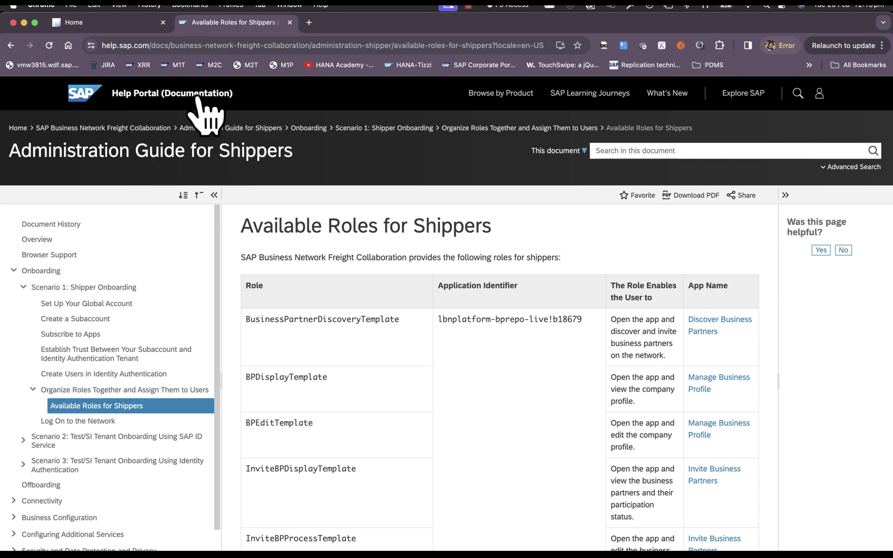
pyautogui.press('super+f')
pyautogui.write('partner')
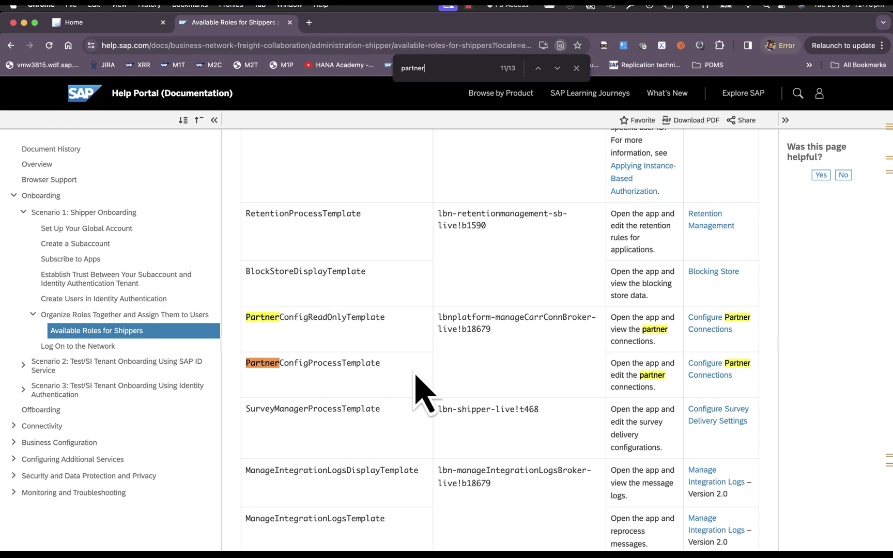
# From Home, open Configure Partner Connections, create a new connection, and list the Business Partner ID Type choices.
pyautogui.click(127, 24)
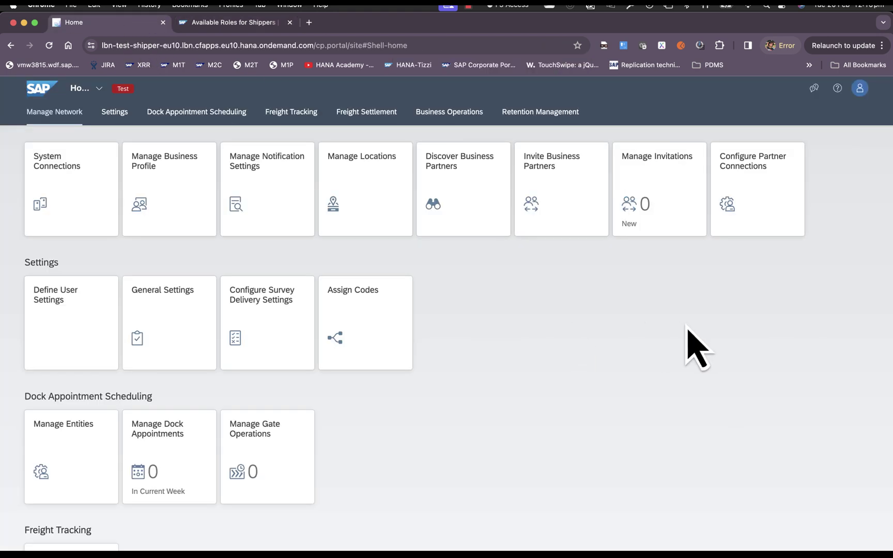
pyautogui.click(746, 195)
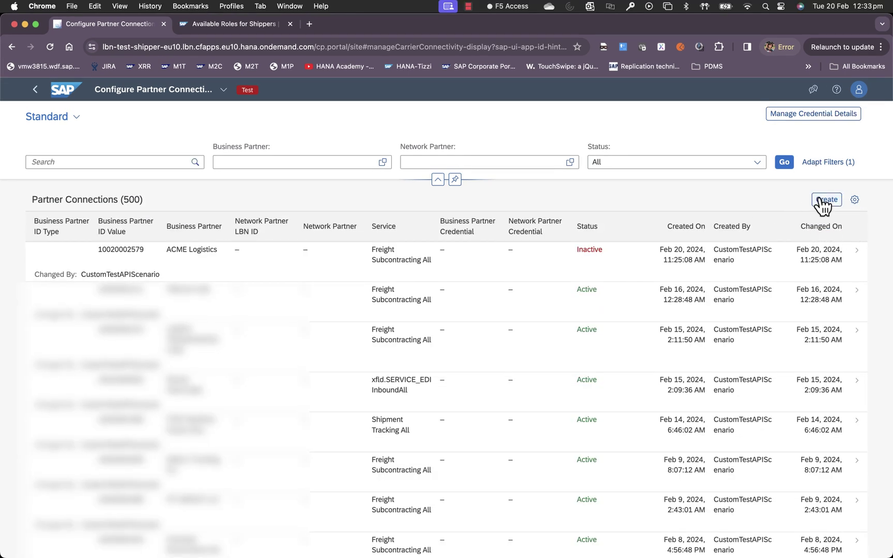
pyautogui.click(821, 199)
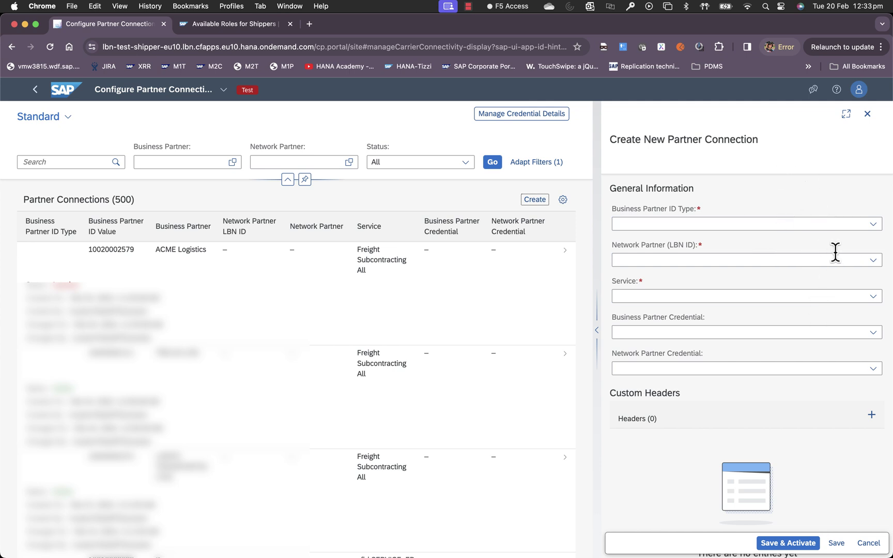
pyautogui.click(874, 224)
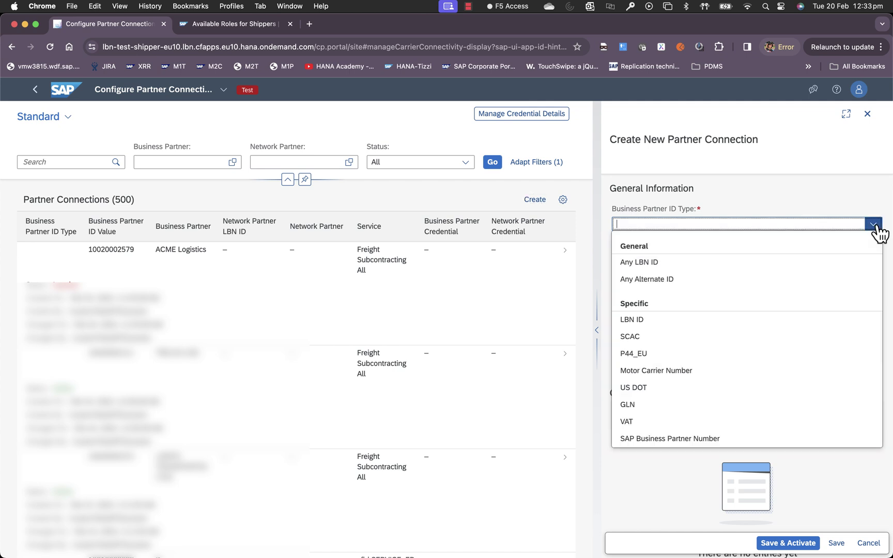
# Choose Any LBN ID as the ID type and Descartes as the network partner.
pyautogui.click(671, 264)
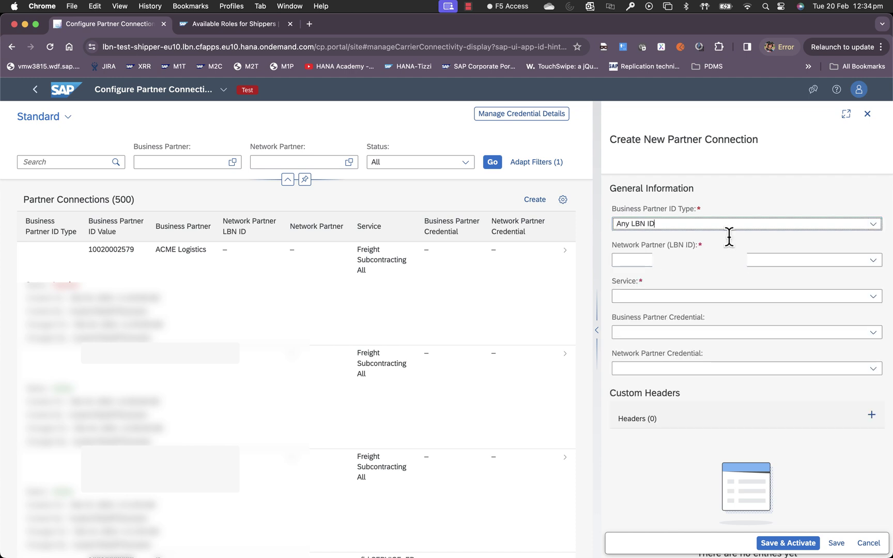
pyautogui.click(873, 261)
pyautogui.click(625, 277)
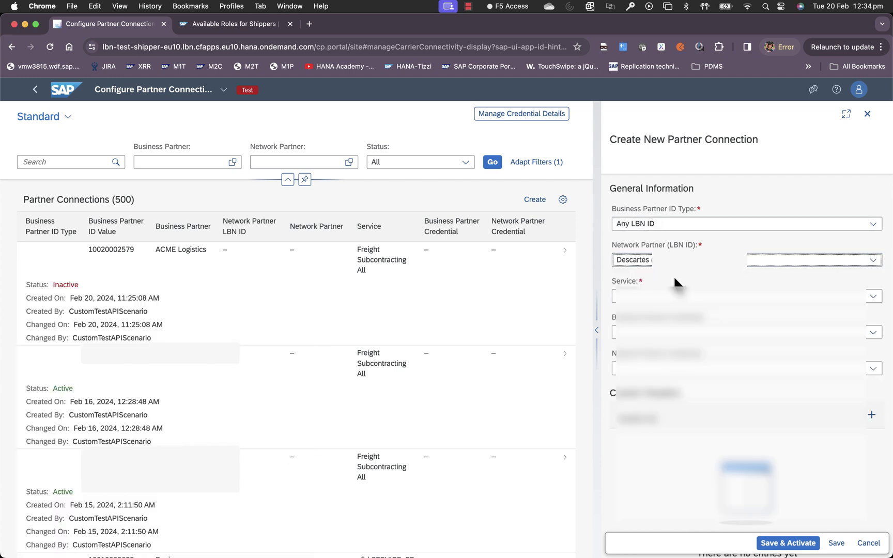
pyautogui.press('Tab')
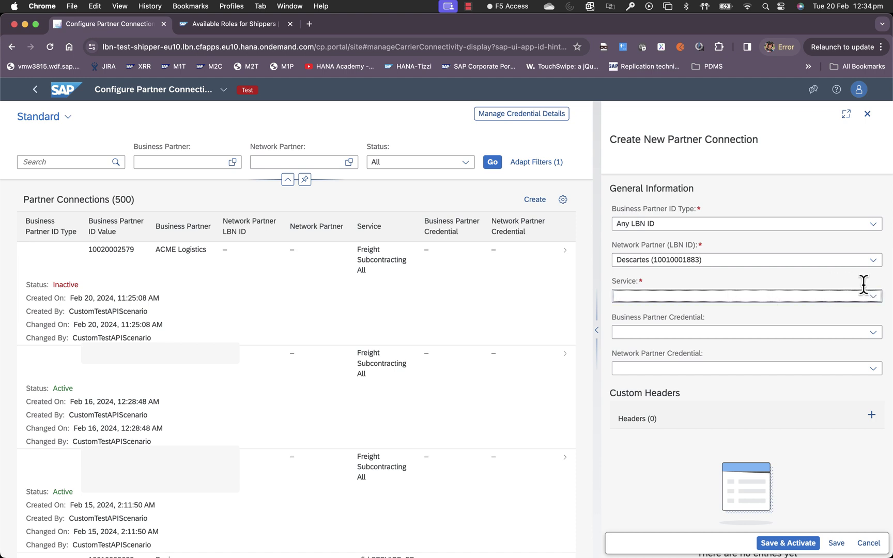
# Change the business partner ID type to Any Alternate ID, then list the ID types again.
pyautogui.click(873, 224)
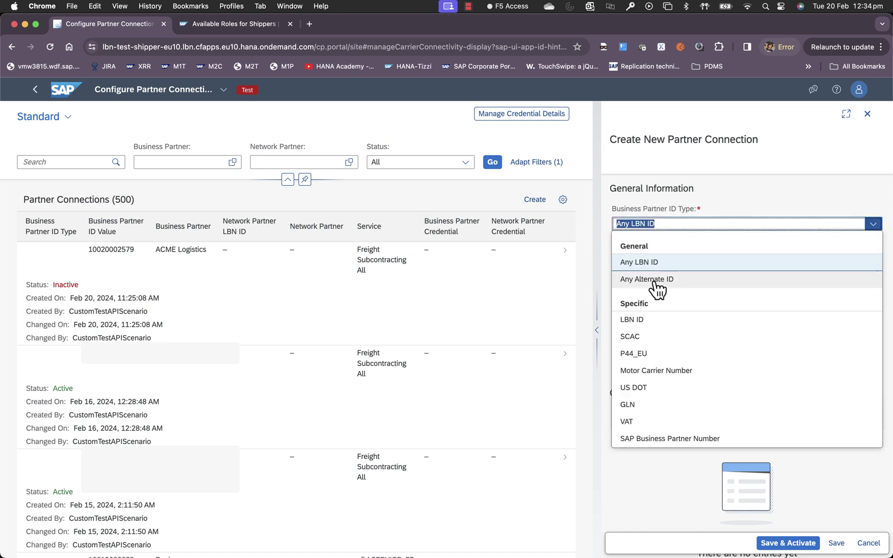
pyautogui.click(674, 279)
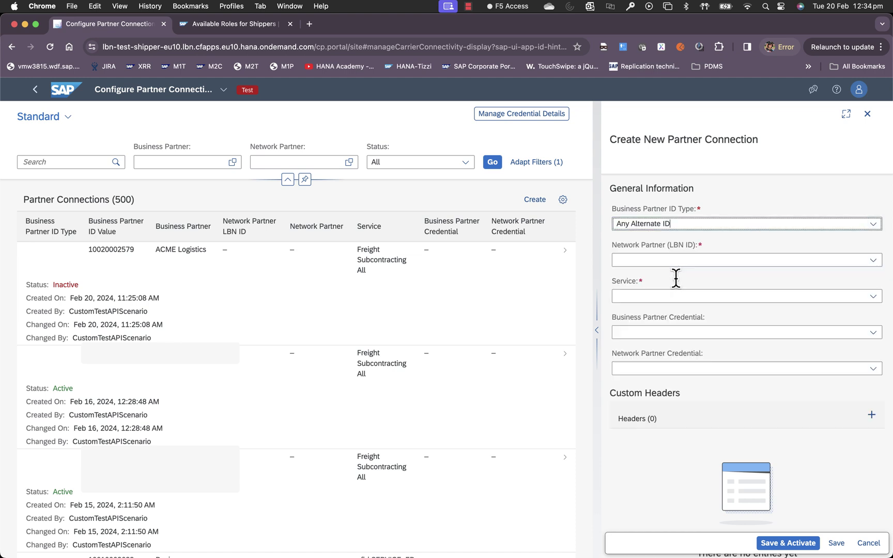
pyautogui.click(726, 273)
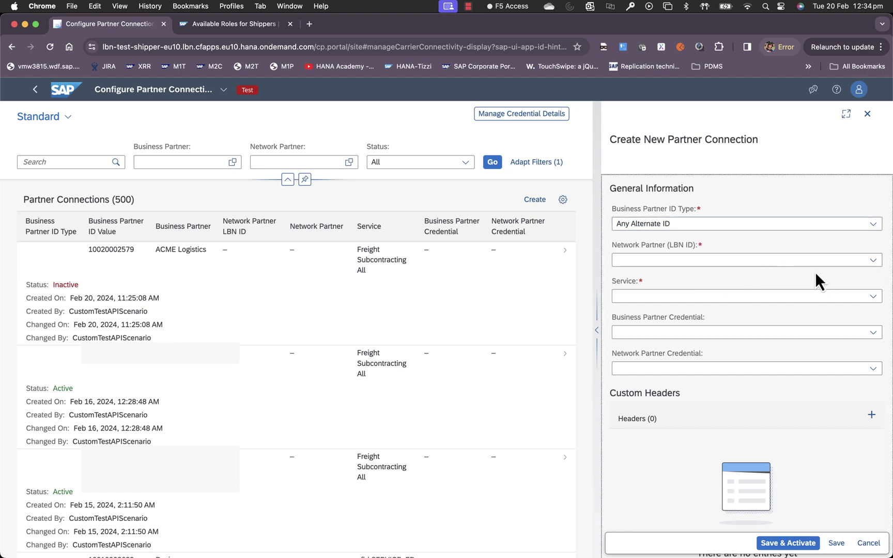
pyautogui.click(873, 224)
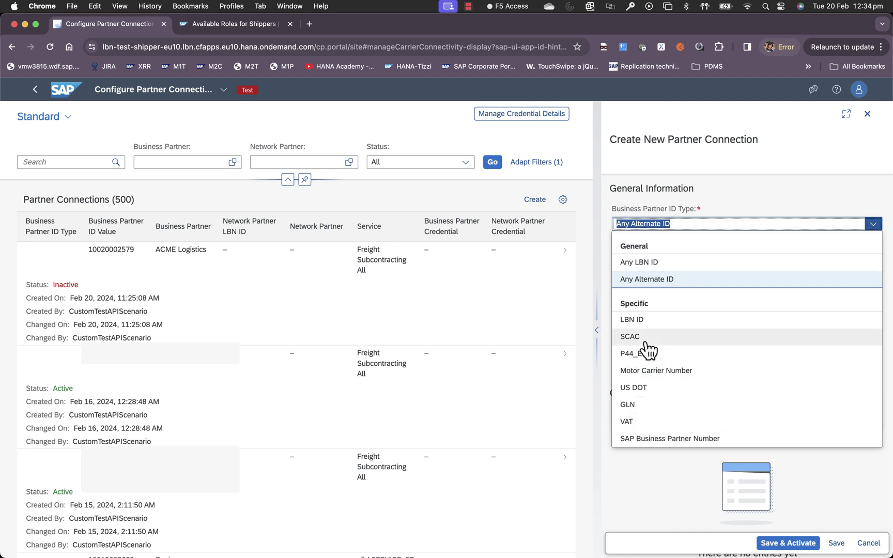
pyautogui.click(663, 336)
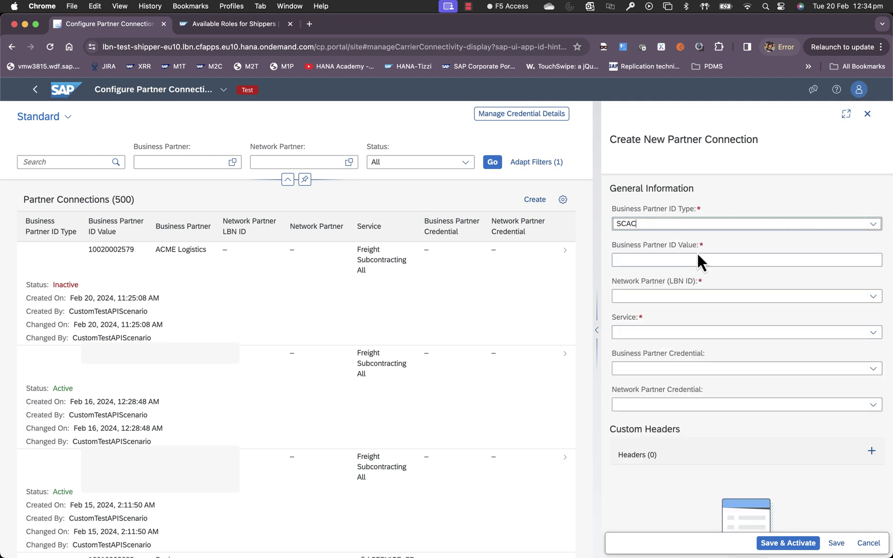
pyautogui.click(696, 259)
pyautogui.click(696, 259)
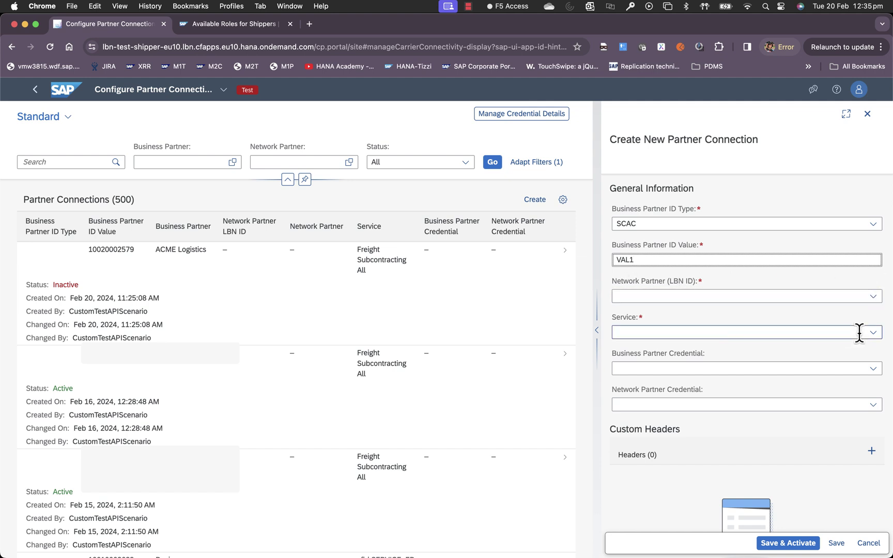
pyautogui.click(803, 223)
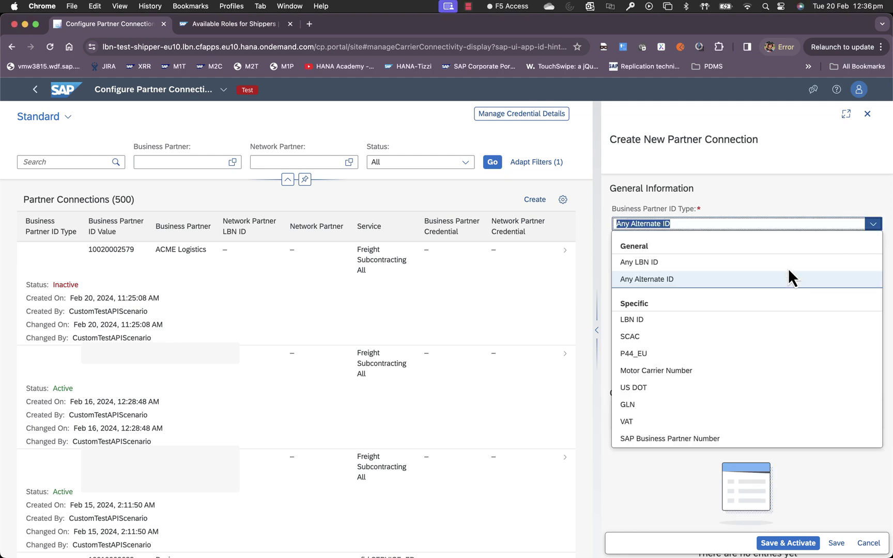
# Set ID type LBN ID, business partner ACME Logistics, and service Freight Subcontracting All.
pyautogui.click(660, 323)
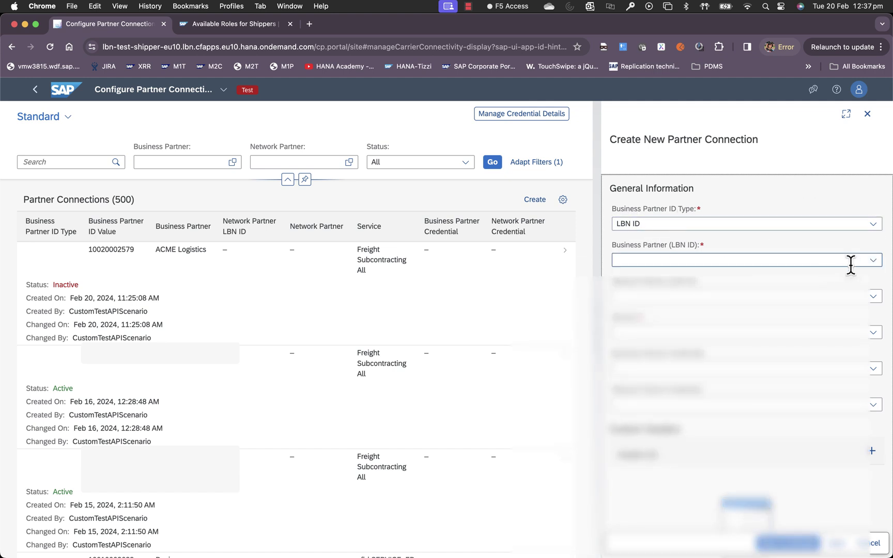
pyautogui.click(873, 260)
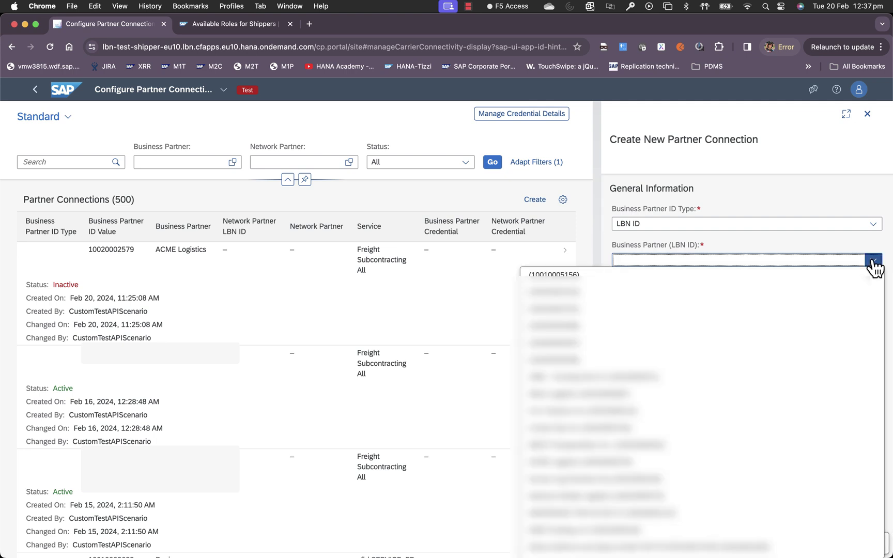
pyautogui.write('ACME Logistics (10020002579')
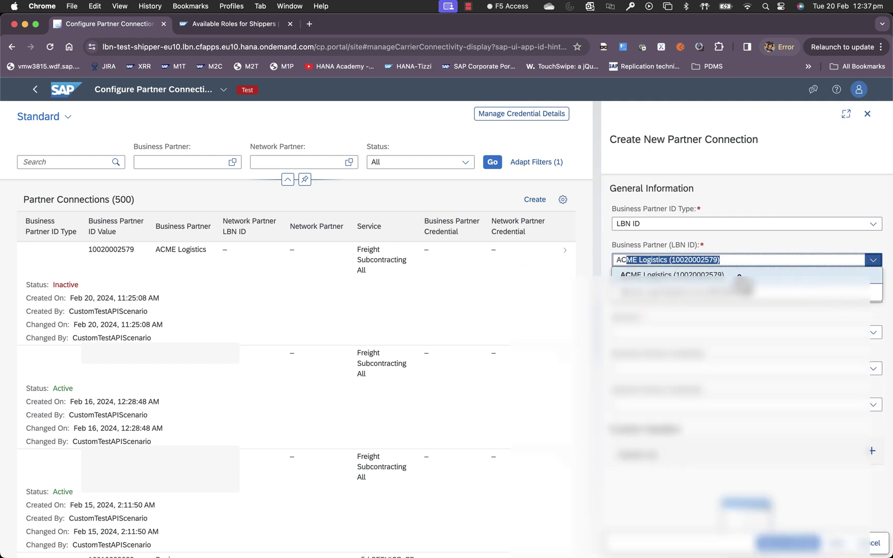
pyautogui.click(734, 275)
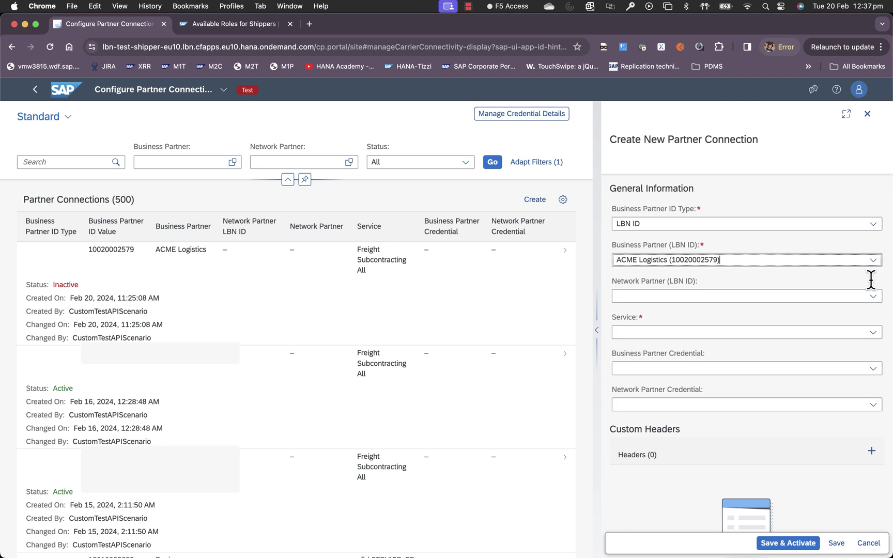
pyautogui.click(873, 333)
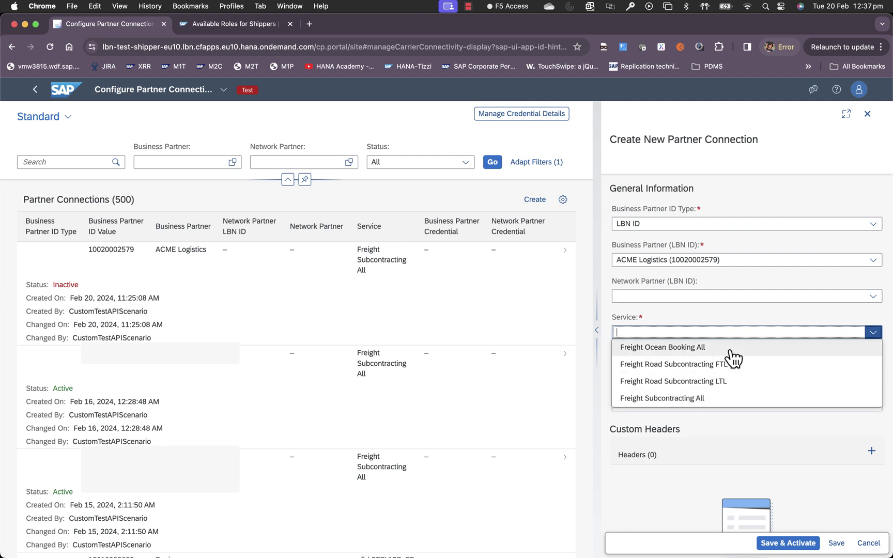
pyautogui.click(710, 399)
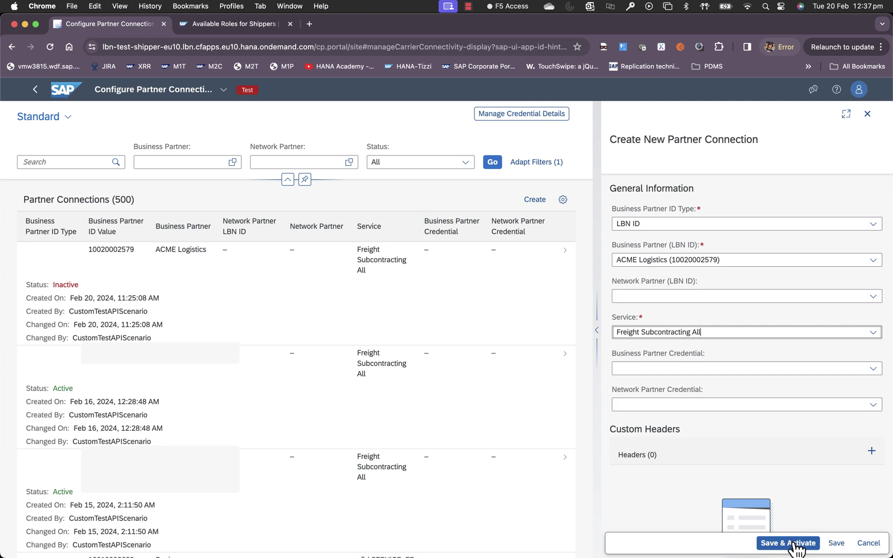
pyautogui.click(827, 313)
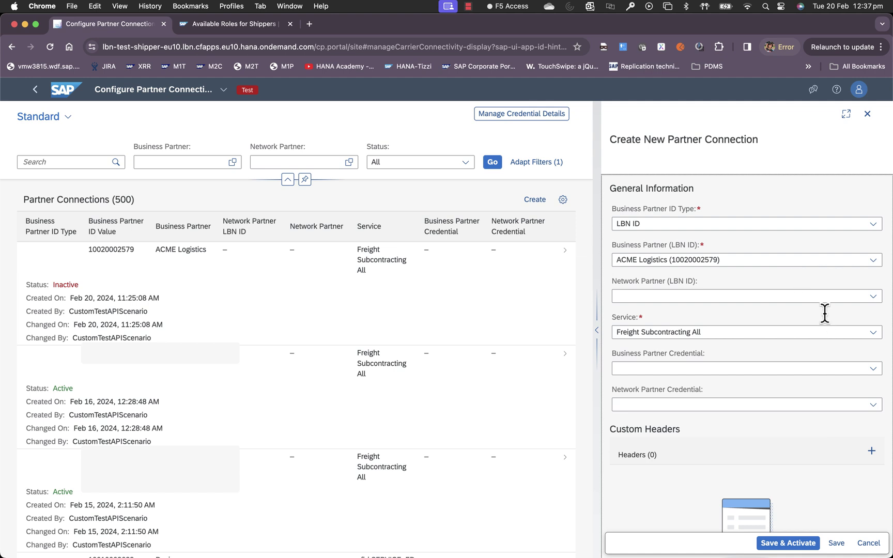
pyautogui.click(881, 302)
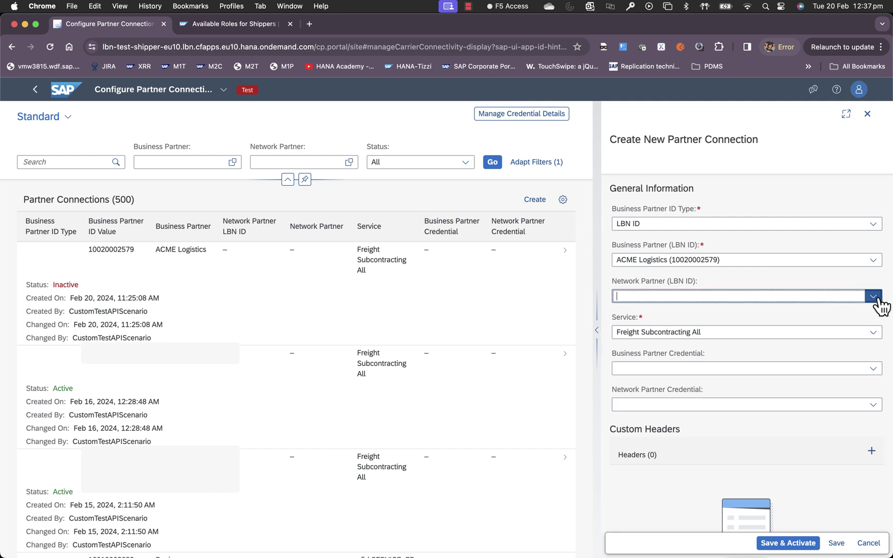
pyautogui.click(859, 278)
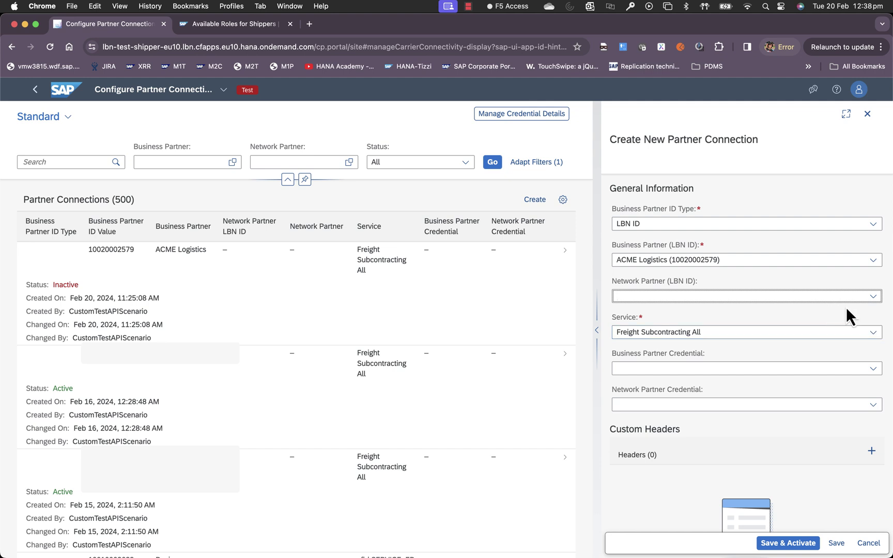
pyautogui.click(875, 337)
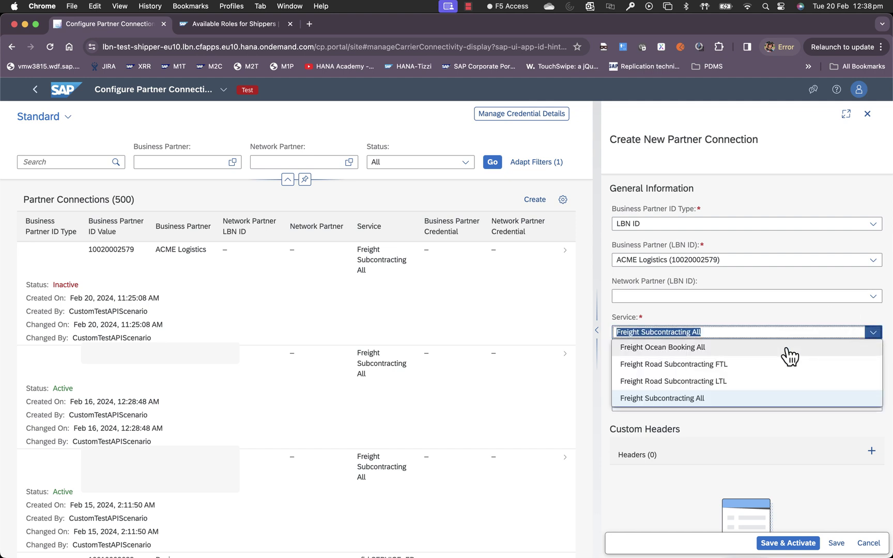
pyautogui.click(821, 311)
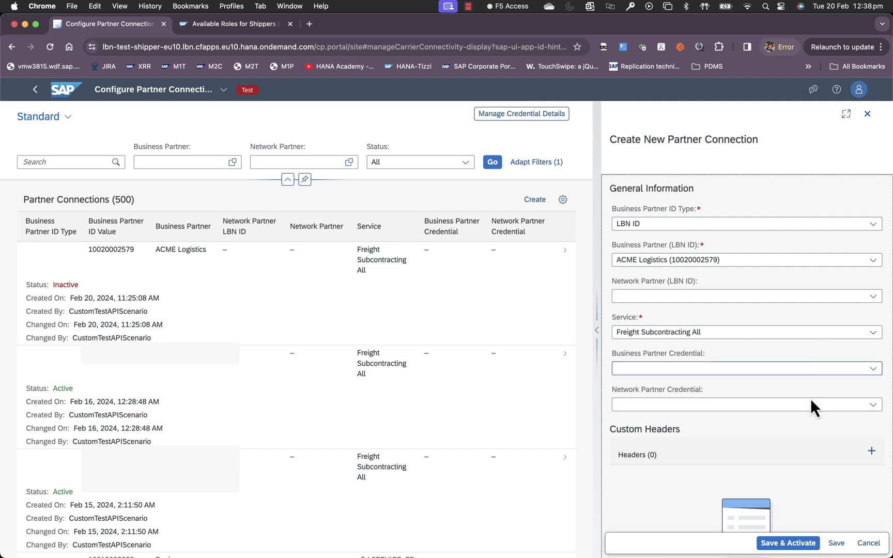
pyautogui.scroll(-3, 781, 451)
pyautogui.scroll(-1, 806, 321)
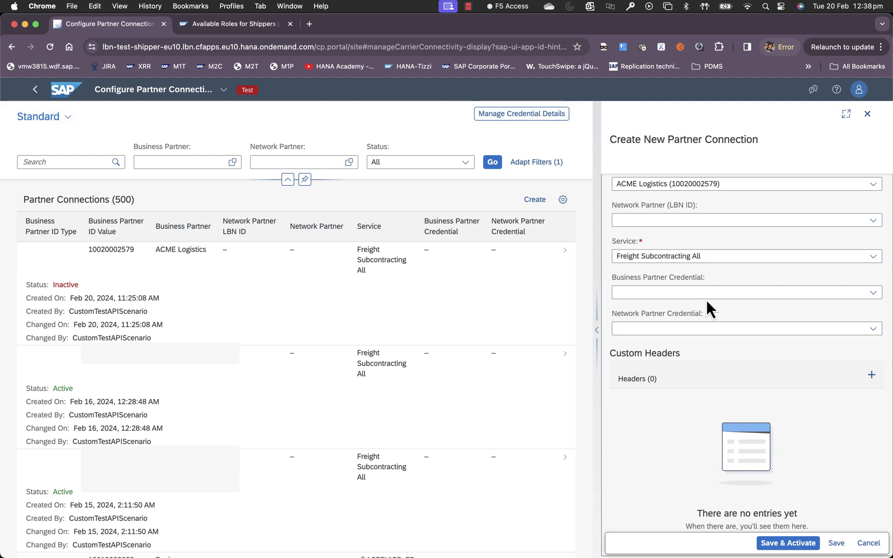
pyautogui.click(874, 293)
pyautogui.click(872, 278)
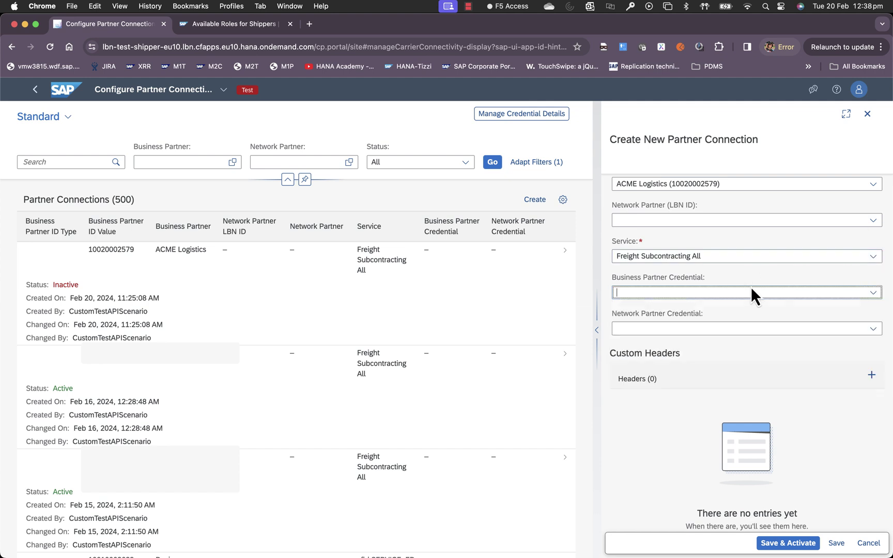
pyautogui.scroll(3, 804, 309)
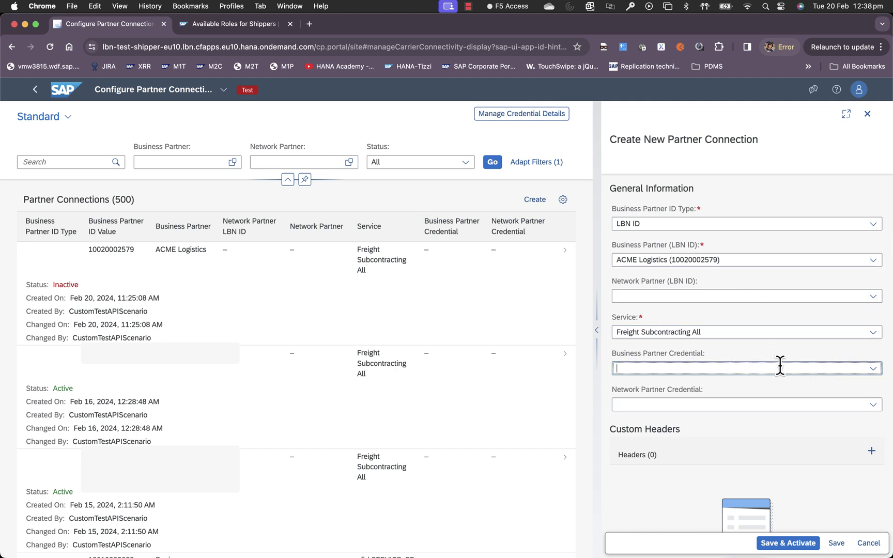
pyautogui.scroll(-3, 769, 438)
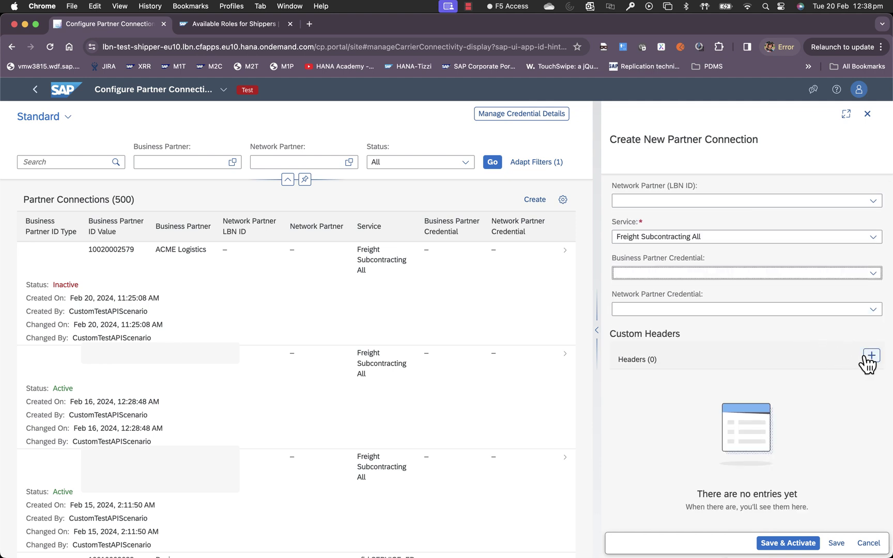
pyautogui.click(821, 335)
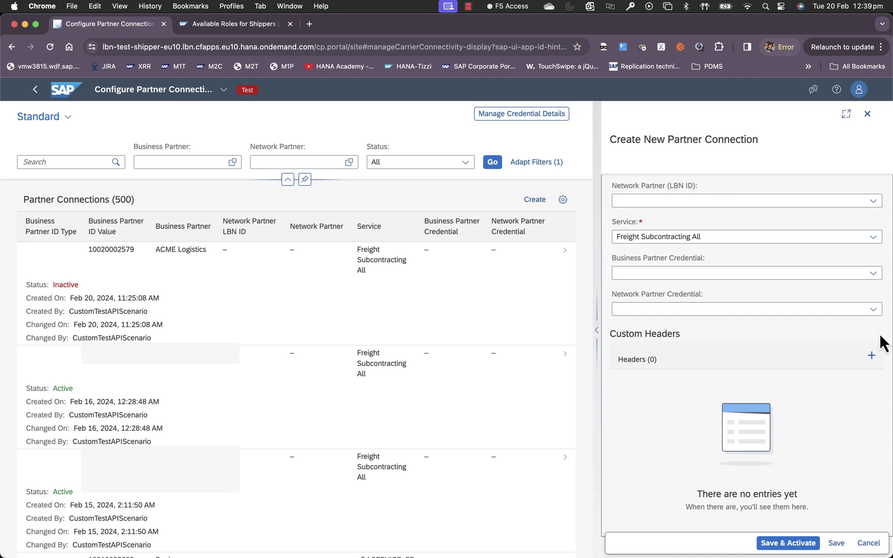
pyautogui.click(871, 355)
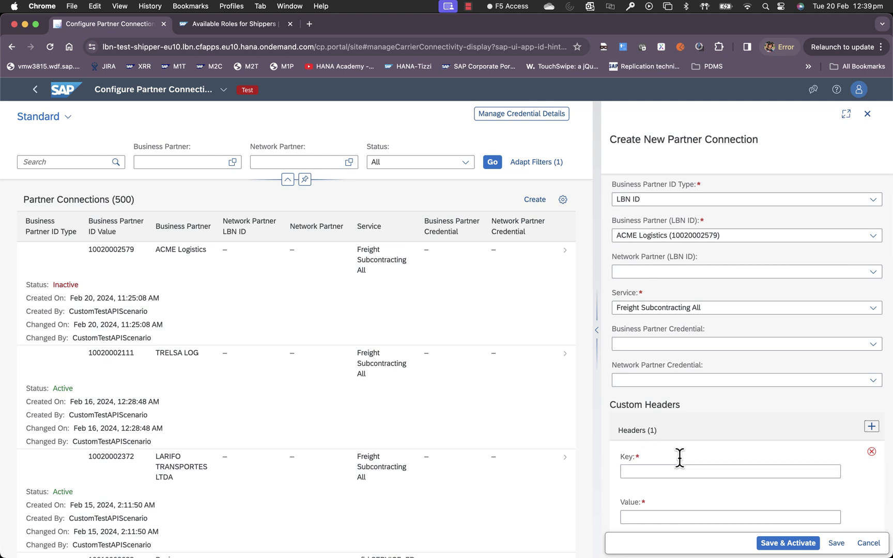
pyautogui.click(749, 515)
pyautogui.click(871, 451)
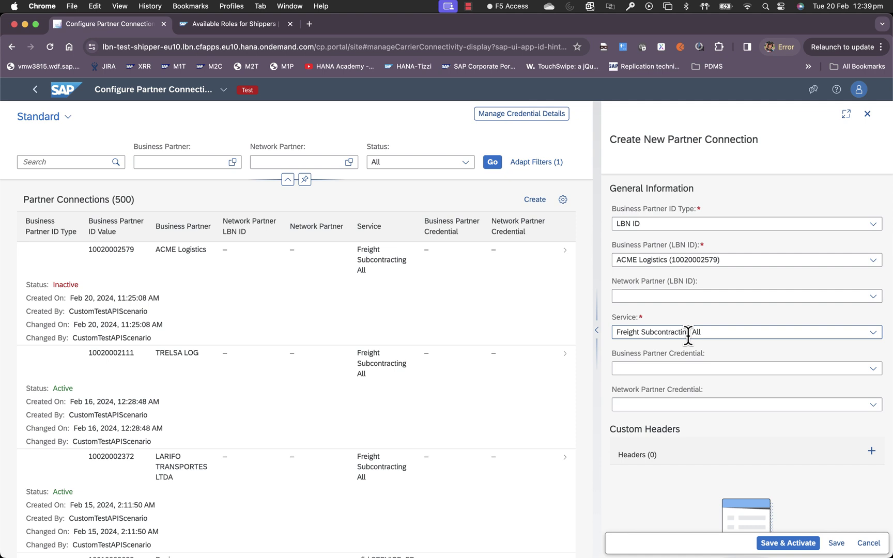
pyautogui.scroll(-3, 706, 431)
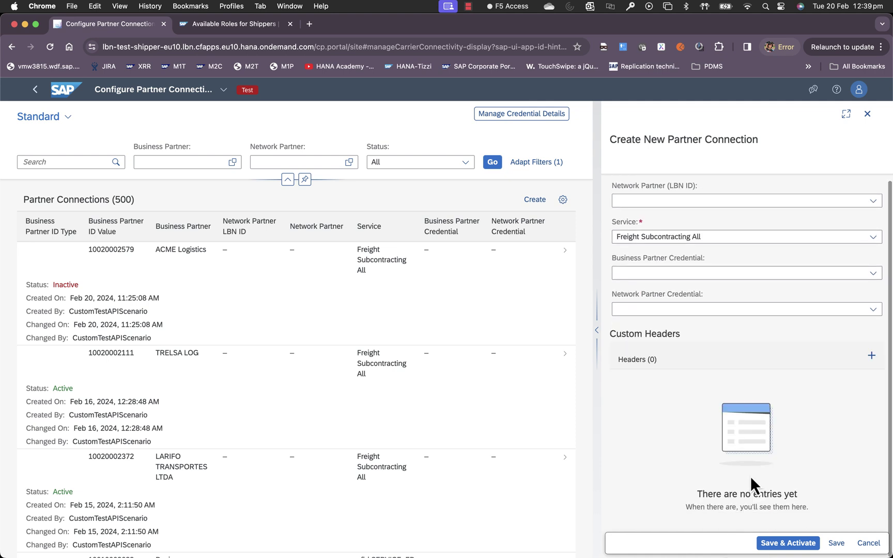
# Save and activate the new ACME Logistics partner connection.
pyautogui.click(788, 543)
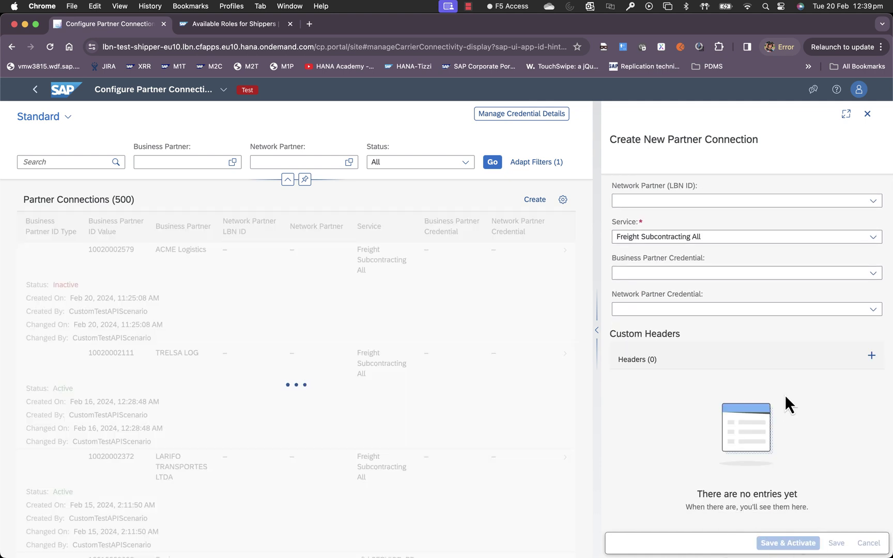